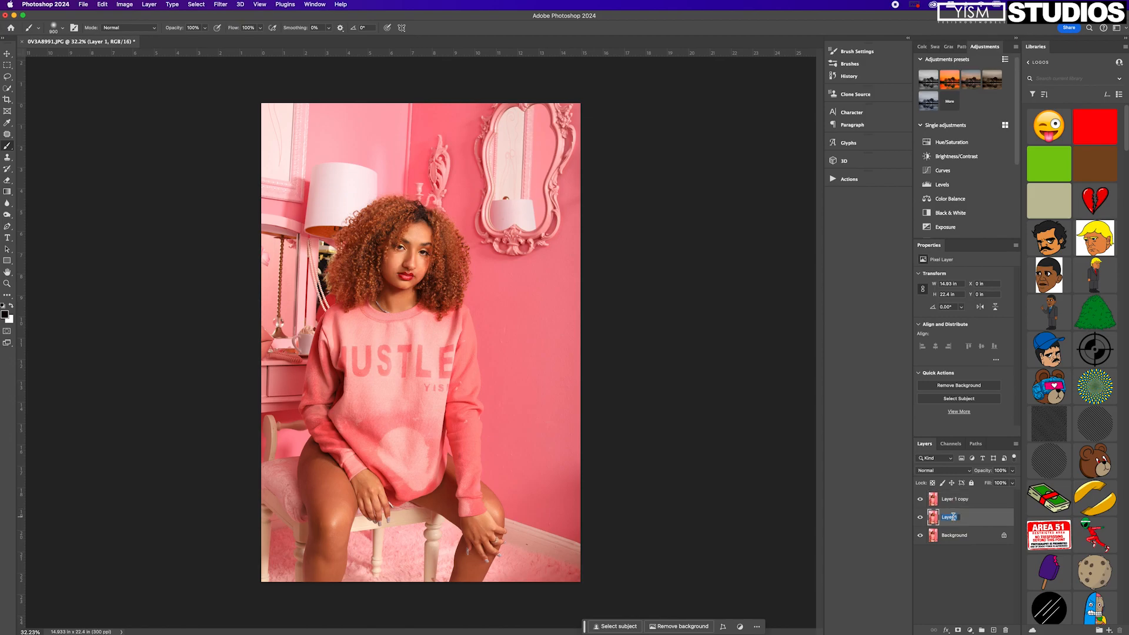
# Rename the lower copy of the photo layer as color and the upper copy as texture.
pyautogui.write('color')
pyautogui.doubleClick(959, 498)
pyautogui.write('texture')
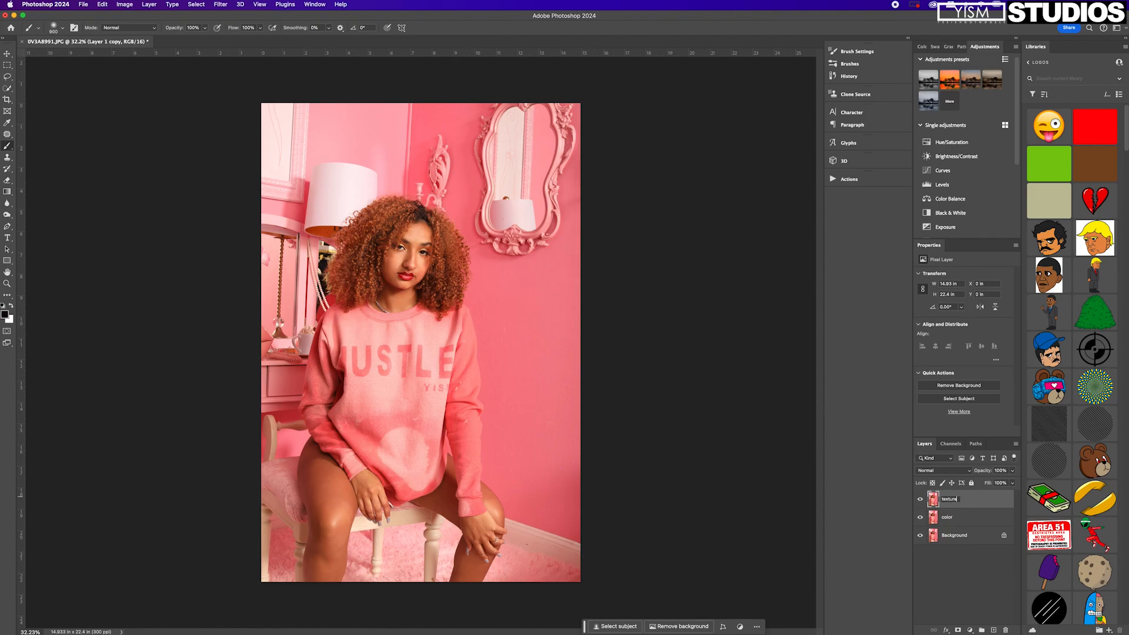
pyautogui.press('Return')
# Hide the texture layer and apply Dust & Scratches to the color layer with a 15-pixel radius and threshold 0.
pyautogui.click(920, 500)
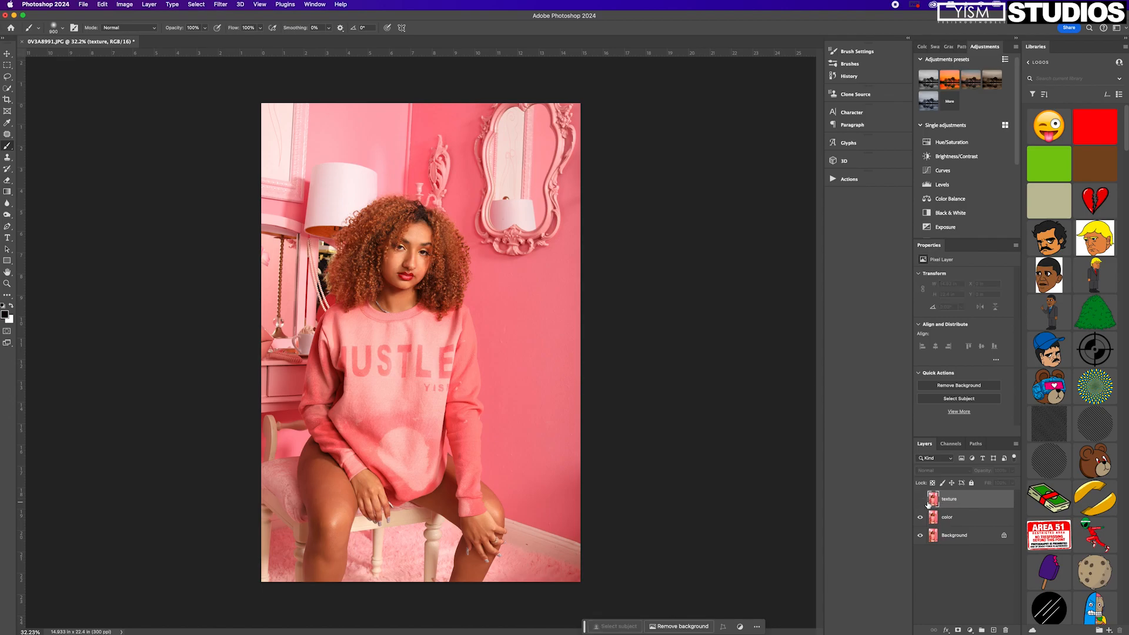
pyautogui.click(973, 520)
pyautogui.click(218, 5)
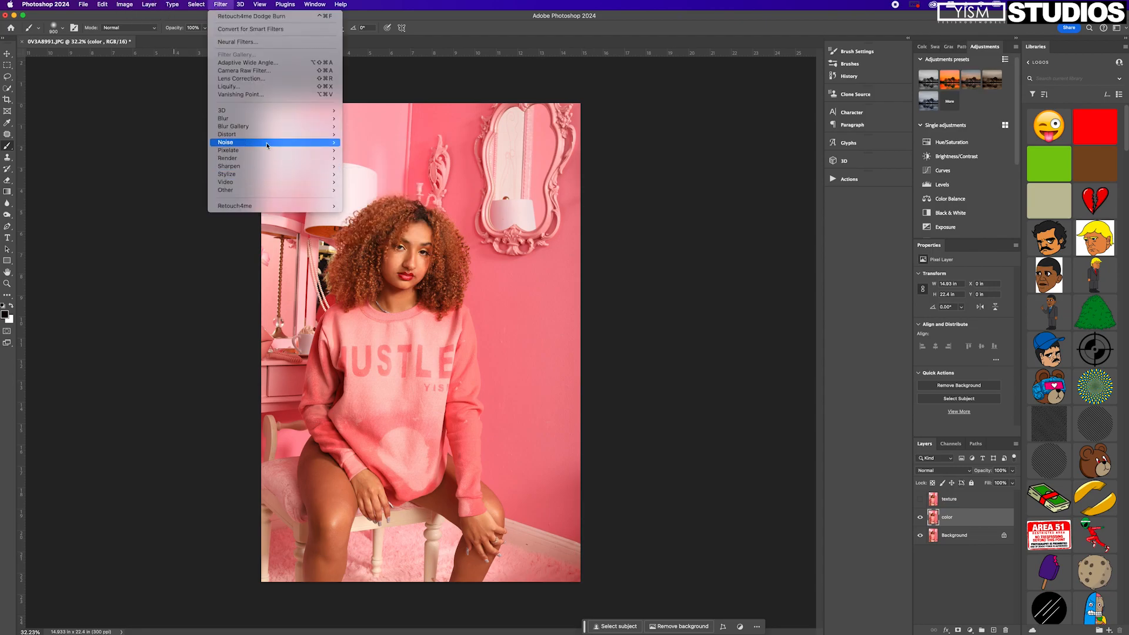
pyautogui.moveTo(272, 142)
pyautogui.click(371, 159)
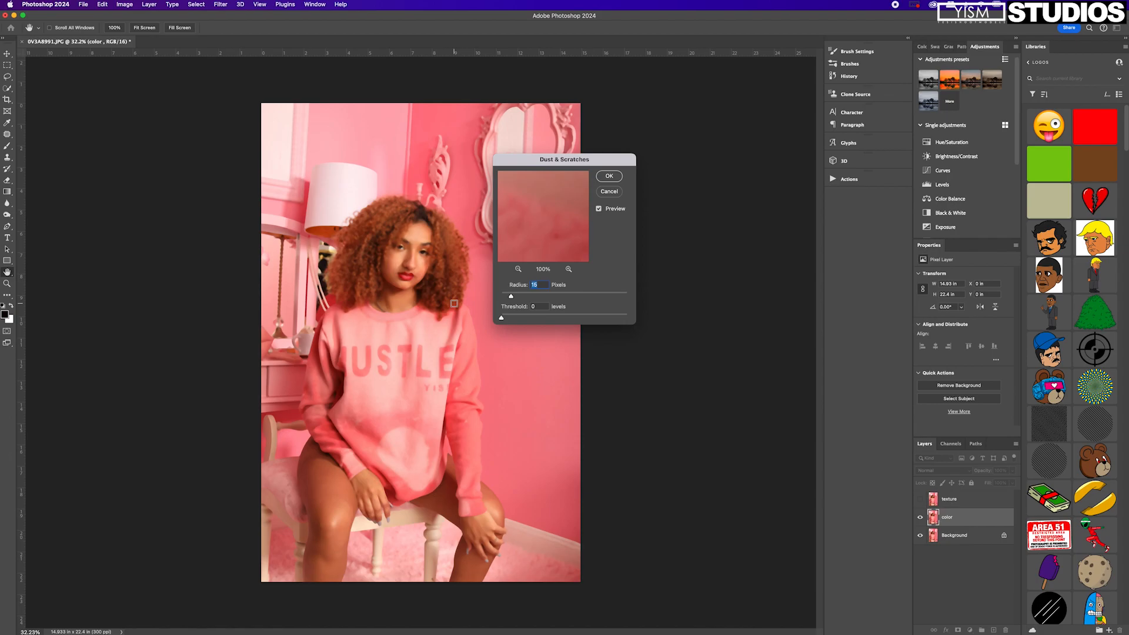
pyautogui.click(609, 178)
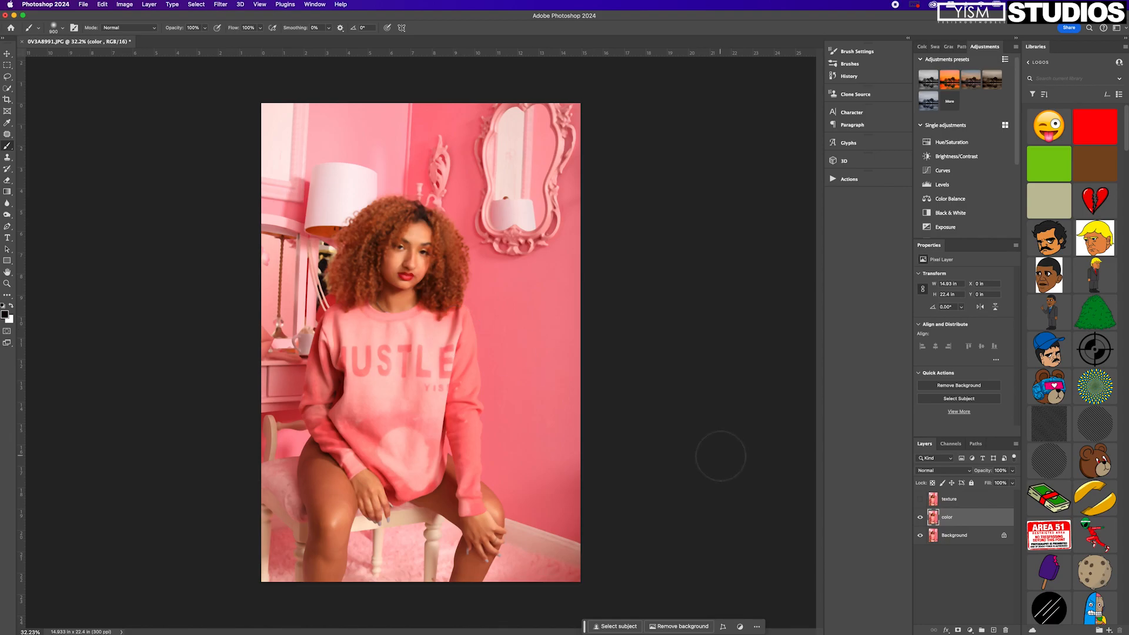
# Apply the inverted color layer to the visible texture layer using Add blending, scale 2 and offset 0, and set texture to Linear Light.
pyautogui.click(920, 499)
pyautogui.click(974, 508)
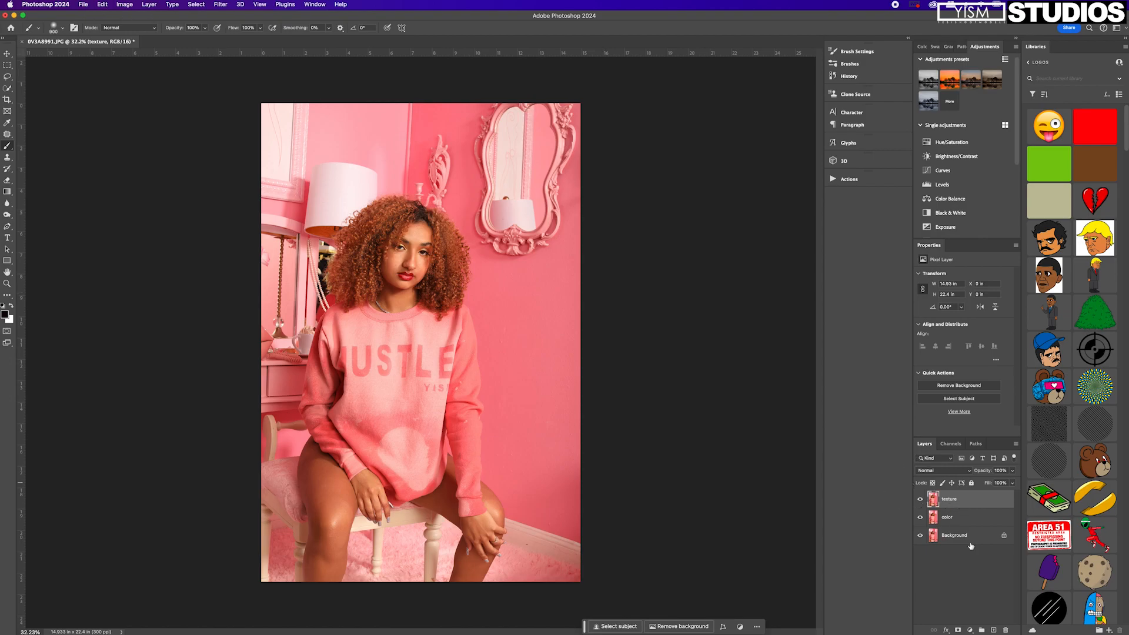
pyautogui.click(130, 6)
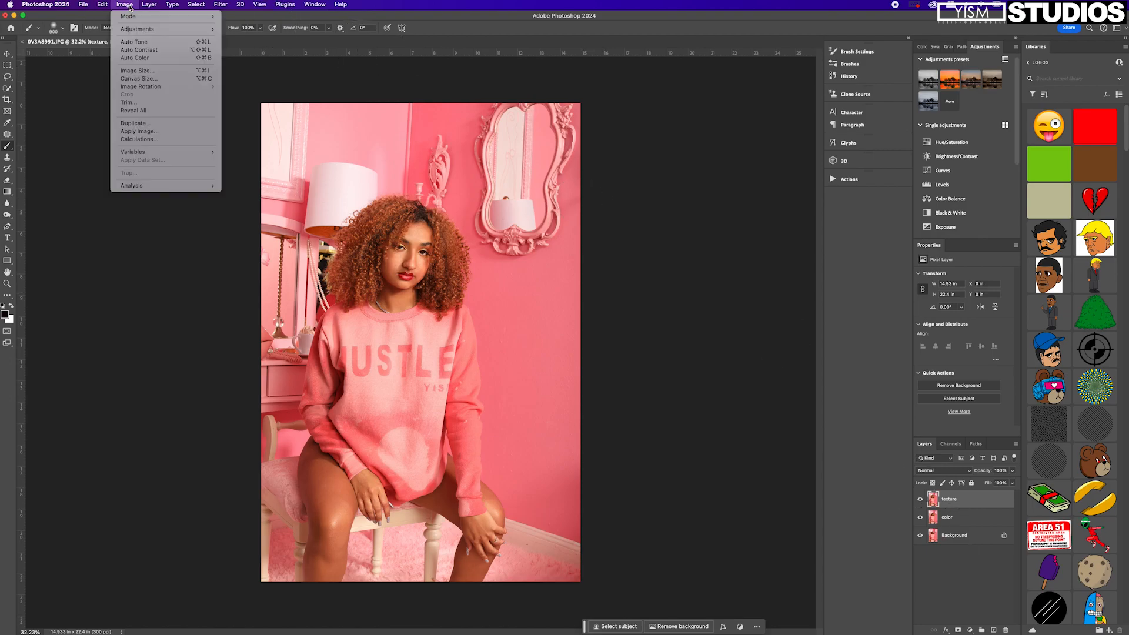
pyautogui.click(145, 132)
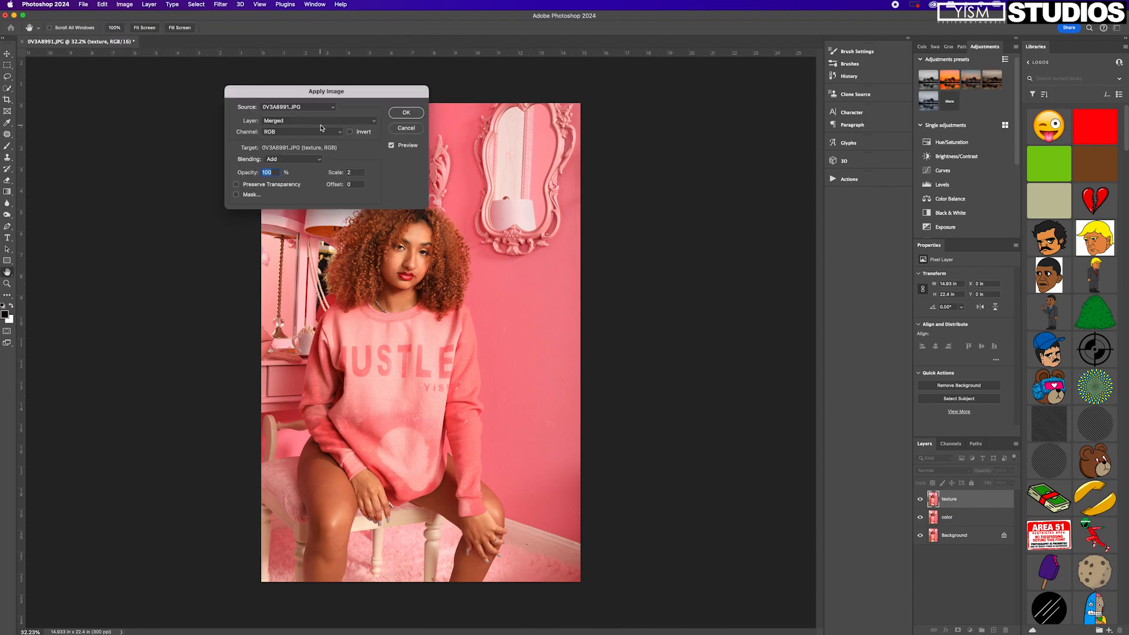
pyautogui.click(322, 123)
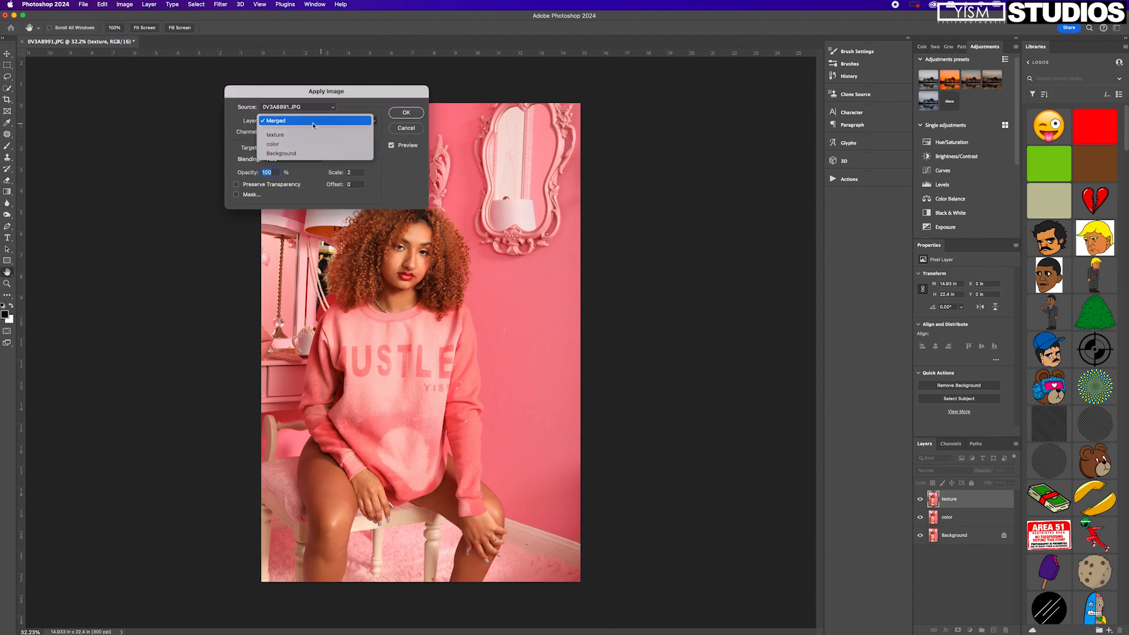
pyautogui.click(340, 144)
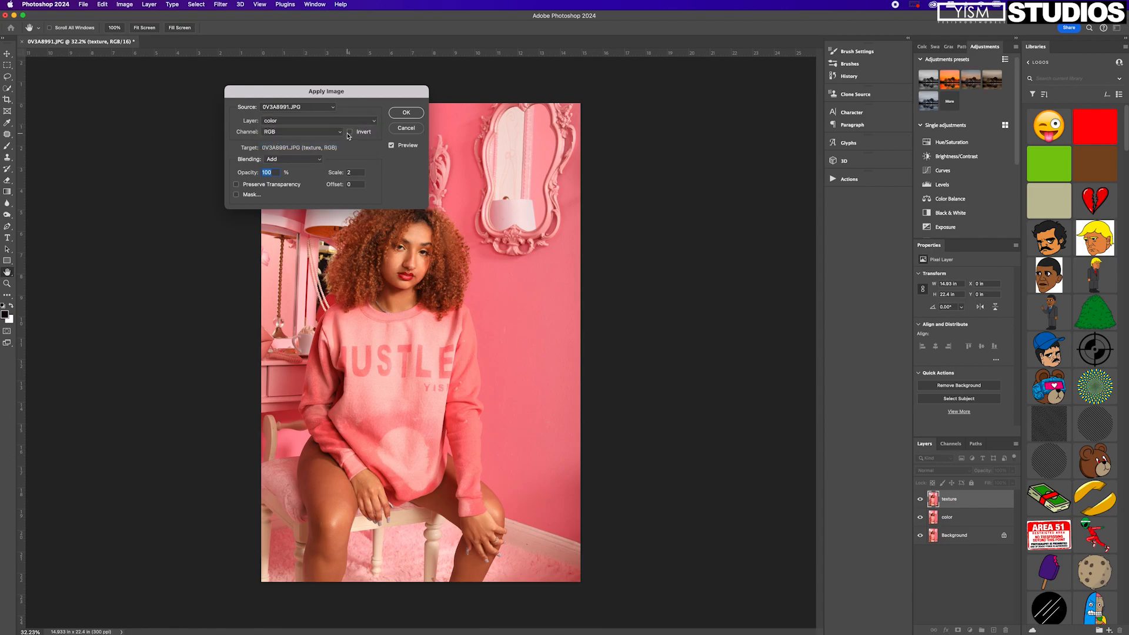
pyautogui.click(350, 133)
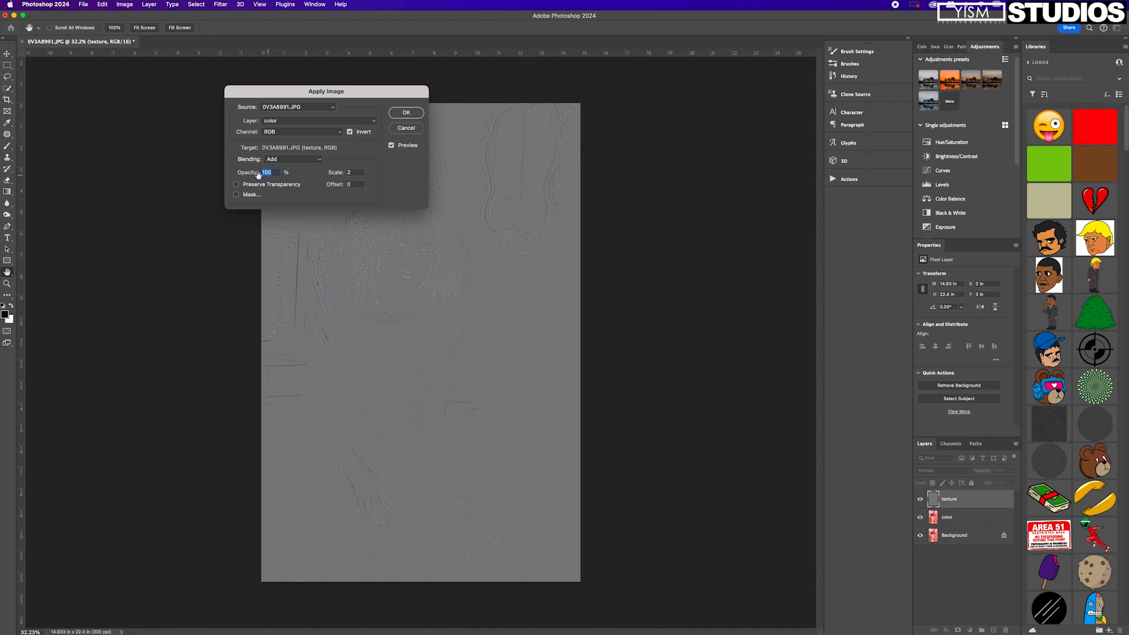
pyautogui.click(408, 117)
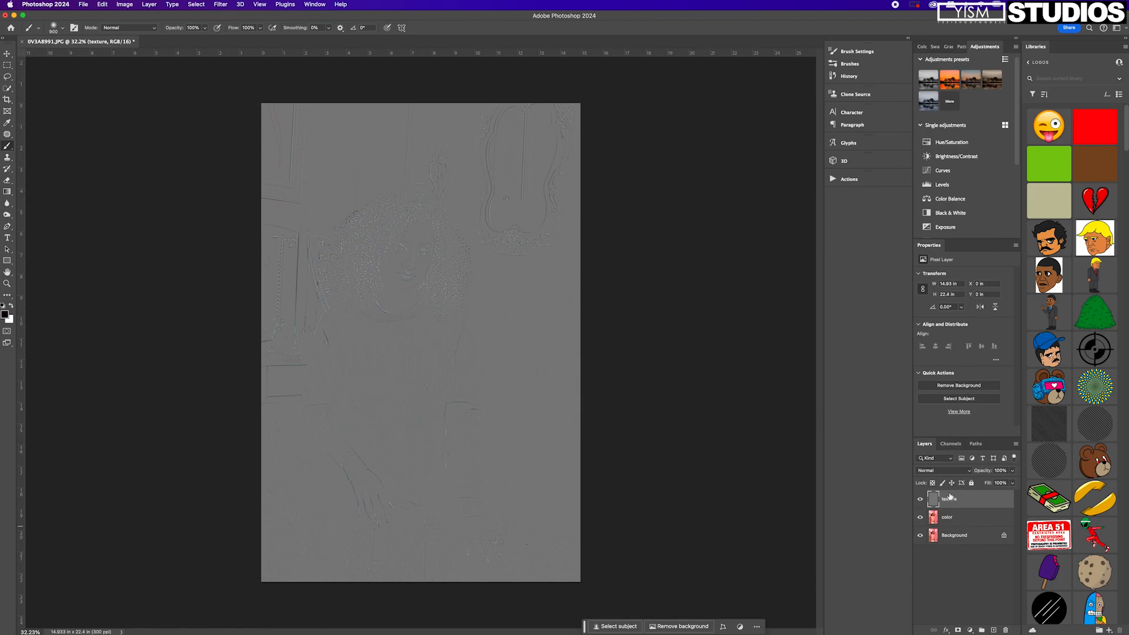
pyautogui.click(945, 471)
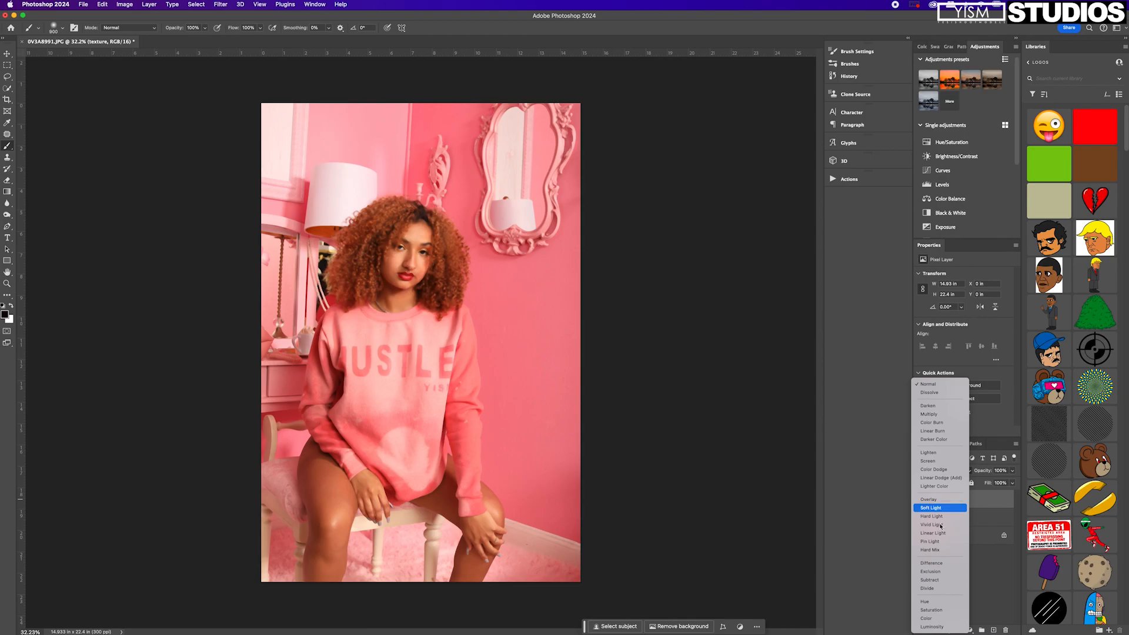
pyautogui.click(940, 533)
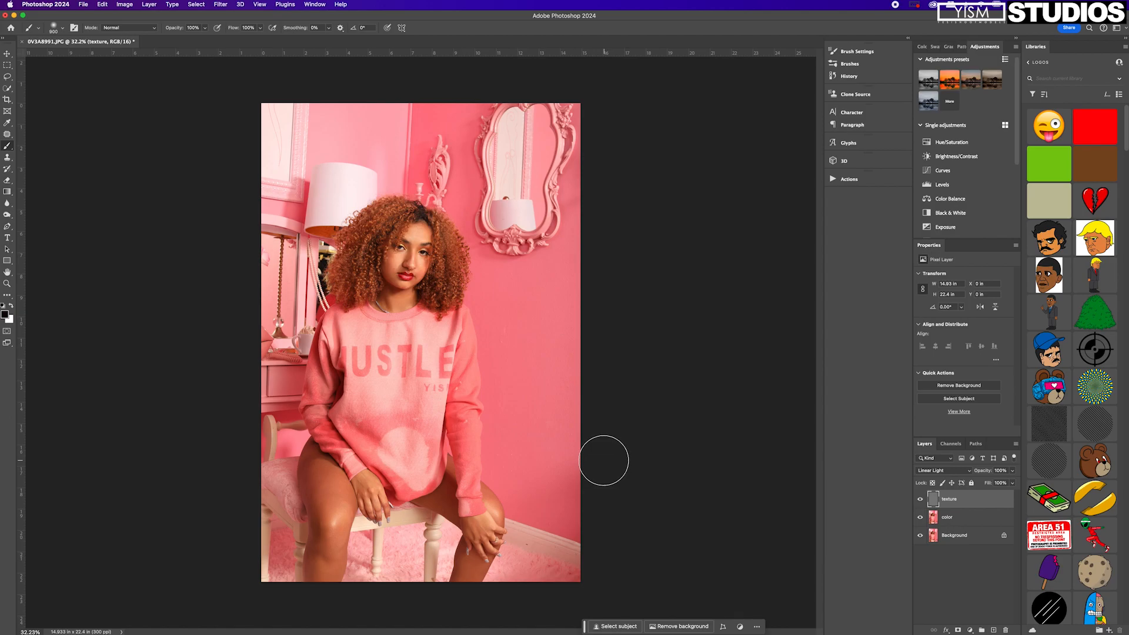
# Use the Clone Stamp on the texture layer to clean up skin blemishes on both cheeks of the face.
pyautogui.press('super+1')
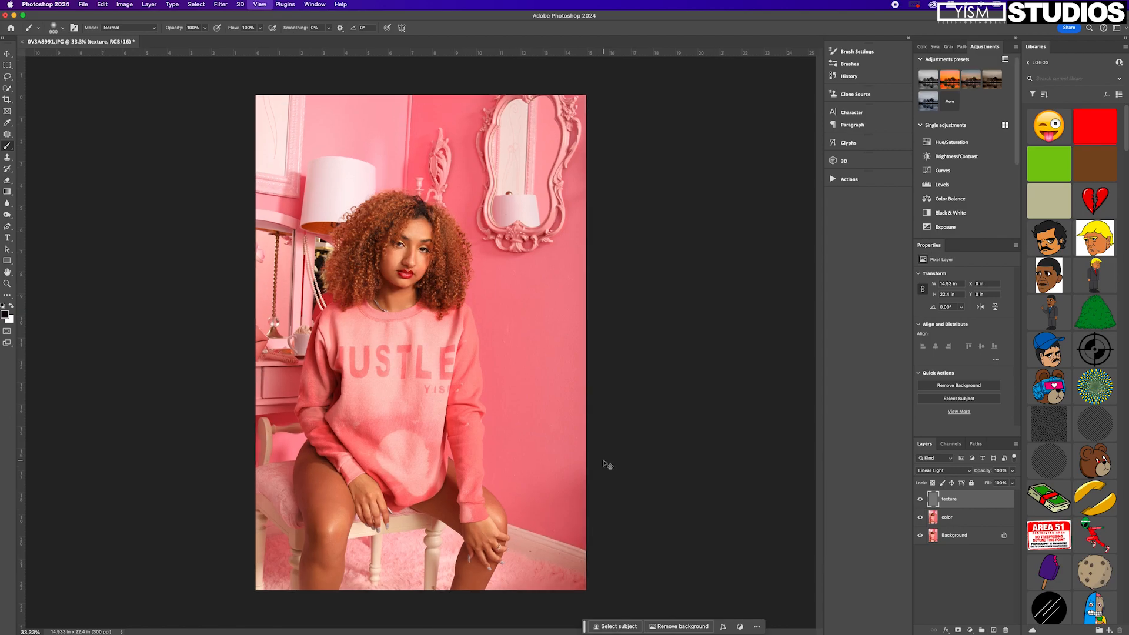
pyautogui.press('super+equal')
pyautogui.scroll(10, 605, 465)
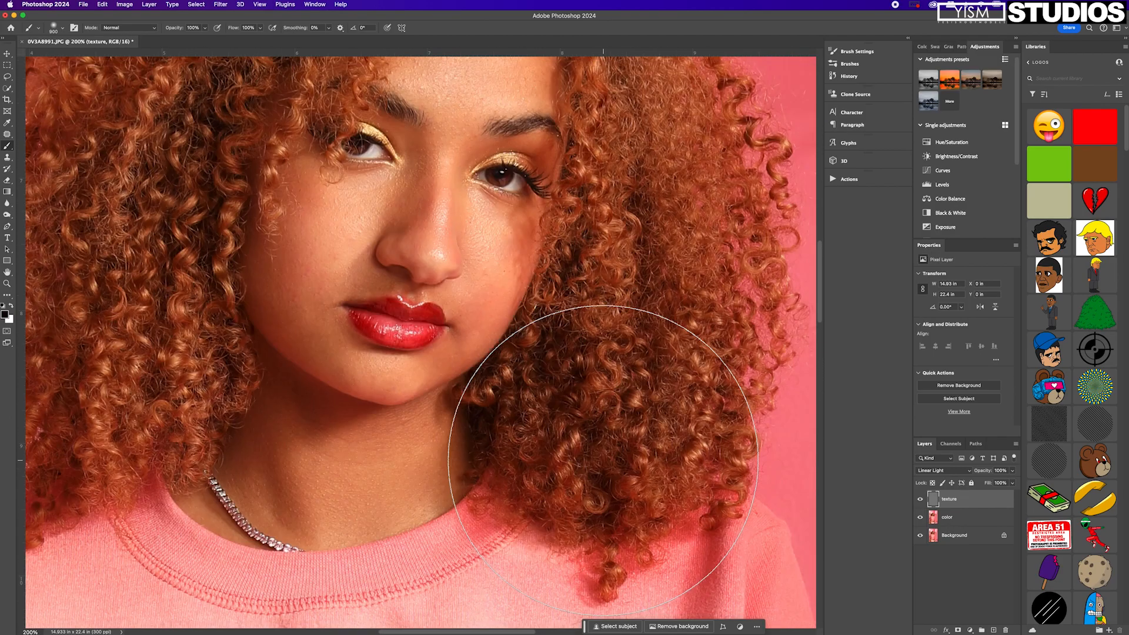
pyautogui.scroll(2, 603, 460)
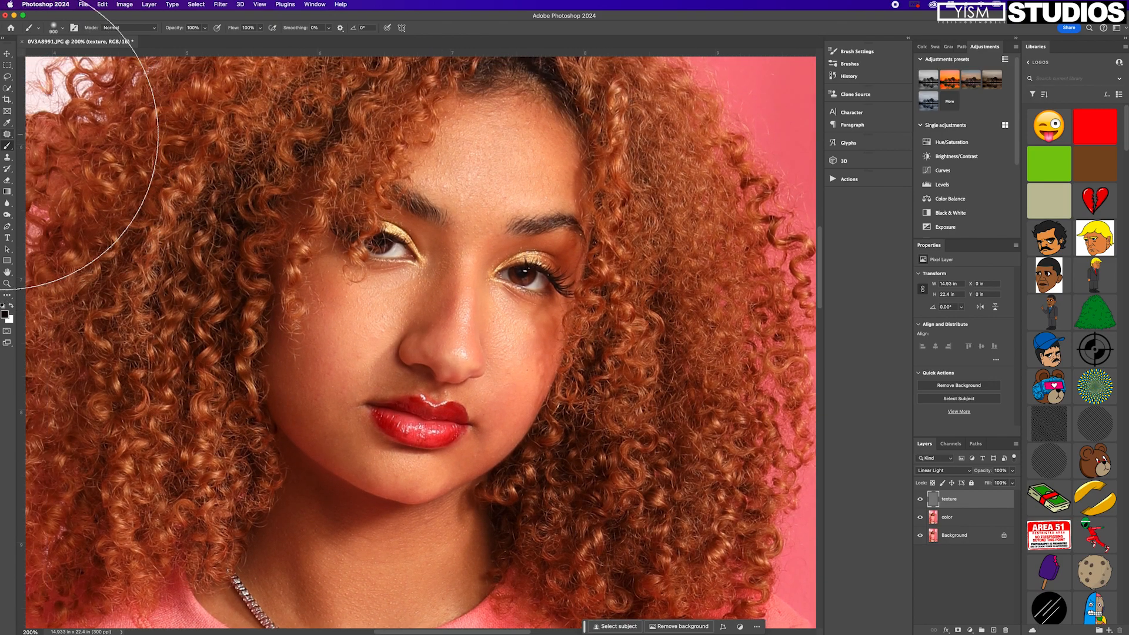
pyautogui.hscroll(-2, 26, 156)
pyautogui.click(7, 157)
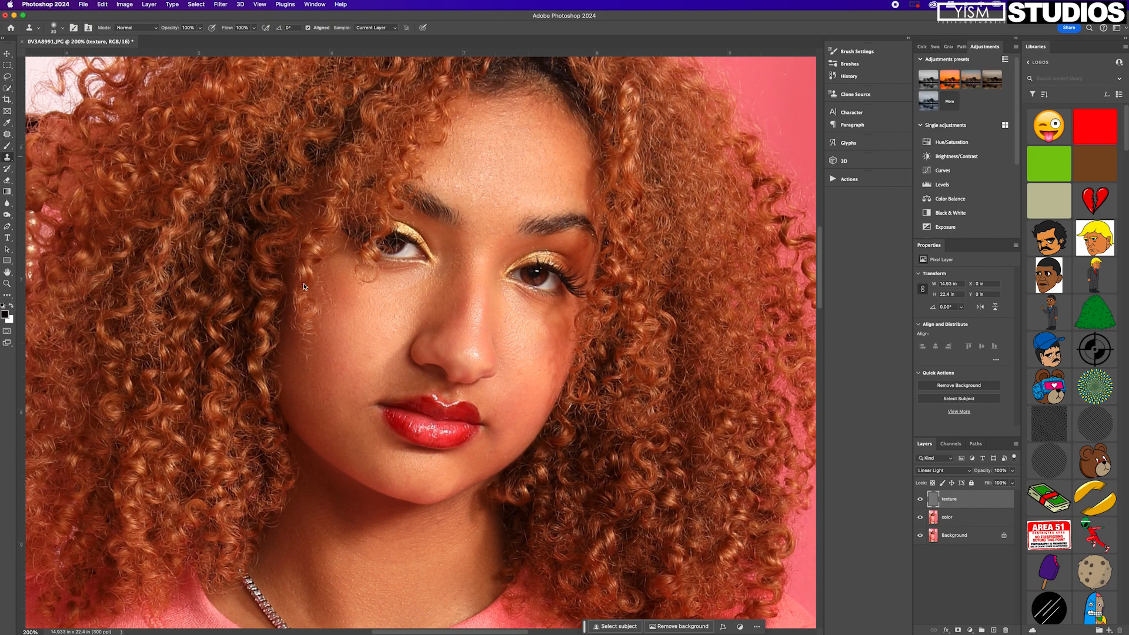
pyautogui.click(8, 160)
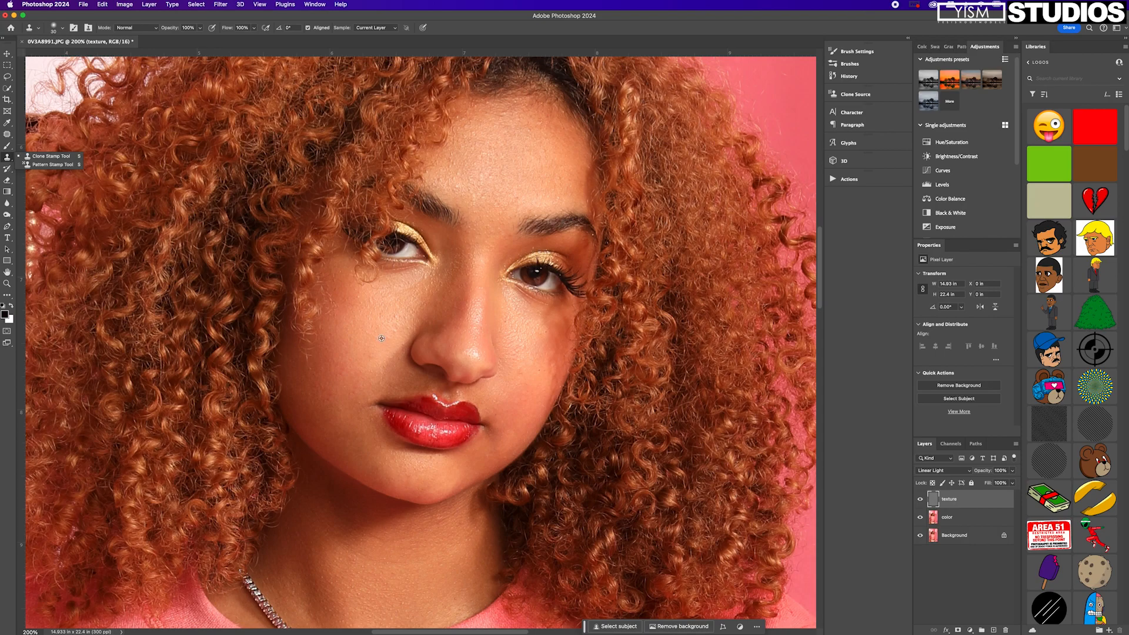
pyautogui.keyDown('alt'); pyautogui.click(382, 339); pyautogui.keyUp('alt')
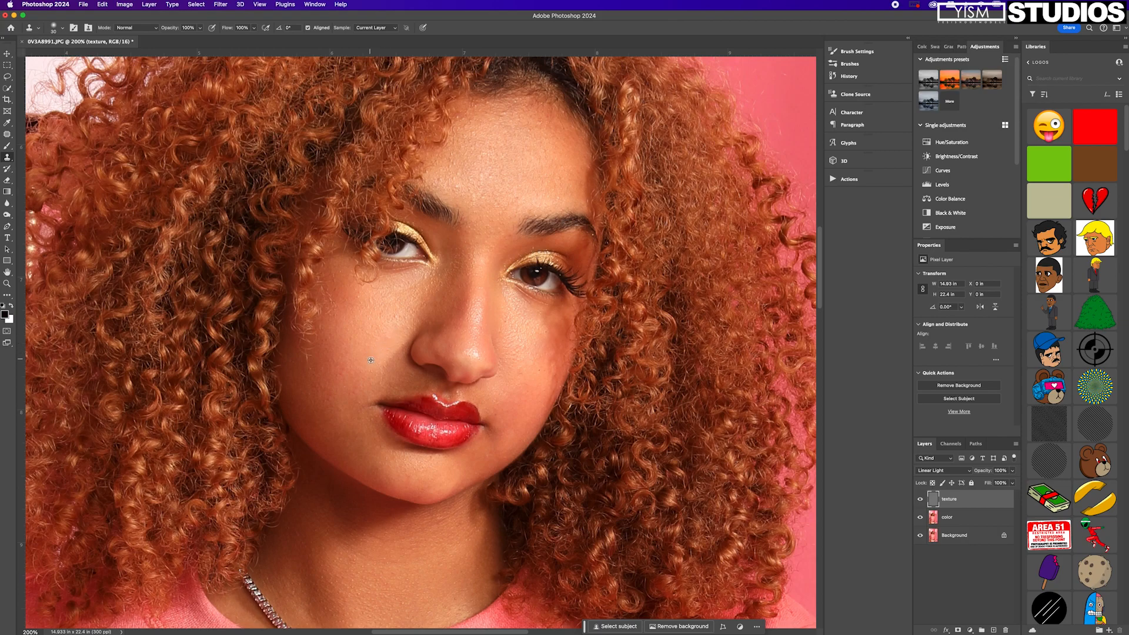
pyautogui.keyDown('alt'); pyautogui.click(523, 380); pyautogui.keyUp('alt')
pyautogui.click(536, 373)
pyautogui.keyDown('alt'); pyautogui.click(535, 374); pyautogui.keyUp('alt')
# Clone clean skin texture over the blemishes across the forehead above the eyebrows.
pyautogui.keyDown('alt'); pyautogui.click(440, 170); pyautogui.keyUp('alt')
pyautogui.moveTo(437, 178); pyautogui.dragTo(428, 172)
pyautogui.keyDown('alt'); pyautogui.click(441, 179); pyautogui.keyUp('alt')
pyautogui.moveTo(508, 175); pyautogui.dragTo(516, 176)
pyautogui.keyDown('alt'); pyautogui.click(562, 175); pyautogui.keyUp('alt')
pyautogui.click(559, 178)
# Hide the texture layer, outline the cheek on the image's left side with the Patch tool, and make the color layer active.
pyautogui.click(920, 499)
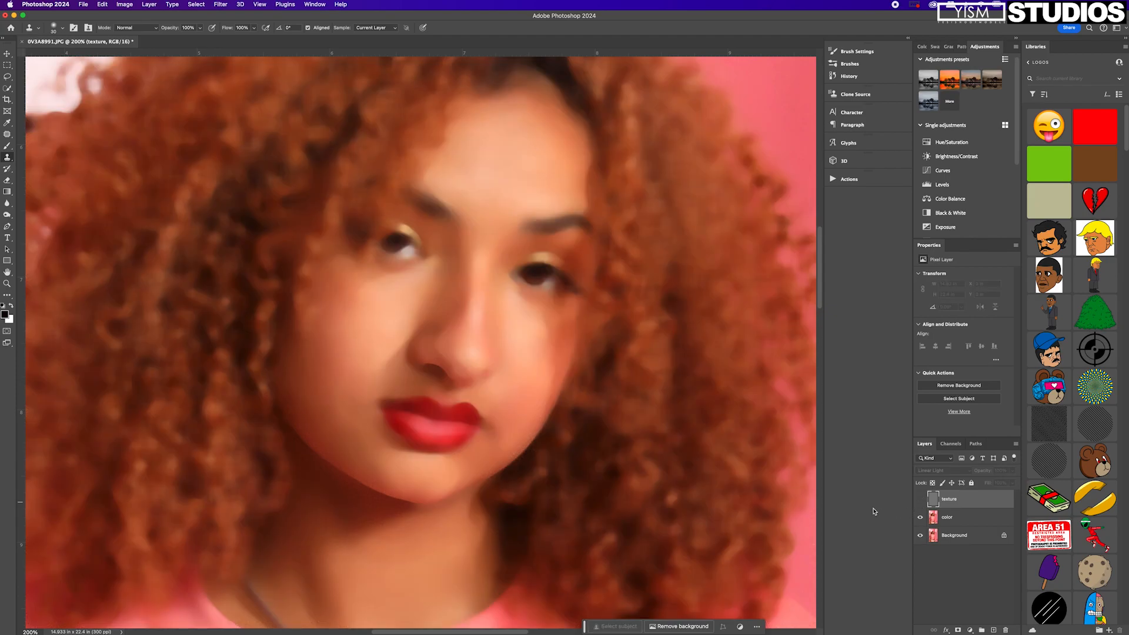
pyautogui.click(9, 134)
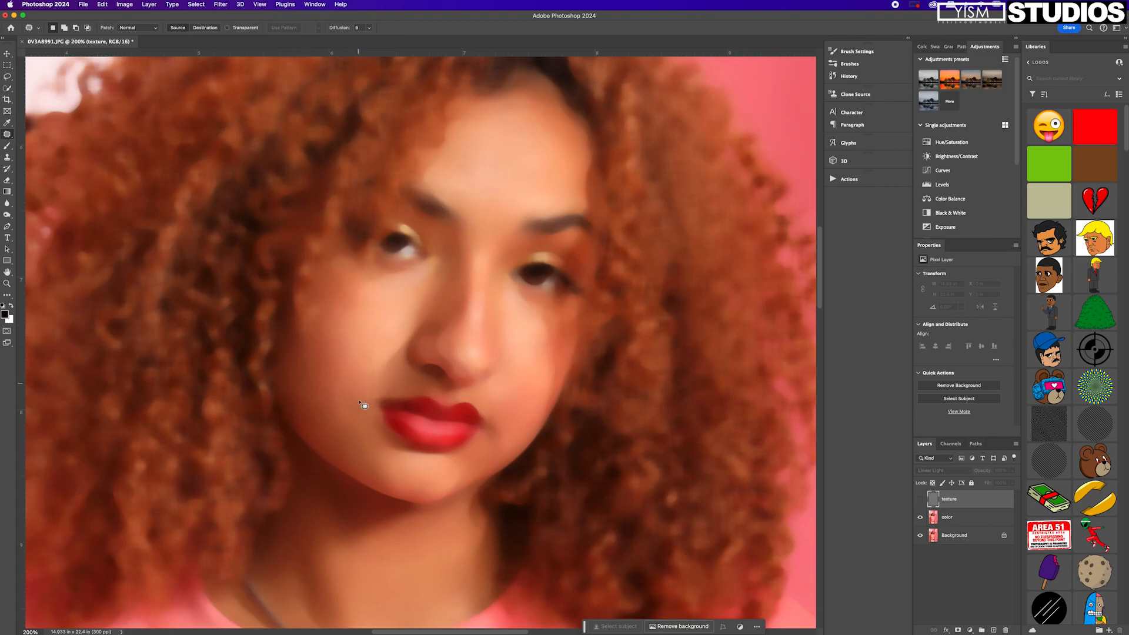
pyautogui.moveTo(364, 407)
pyautogui.mouseDown()
pyautogui.moveTo(352, 300)
pyautogui.moveTo(303, 350)
pyautogui.moveTo(307, 410)
pyautogui.moveTo(345, 444)
pyautogui.mouseUp()
pyautogui.rightClick(8, 135)
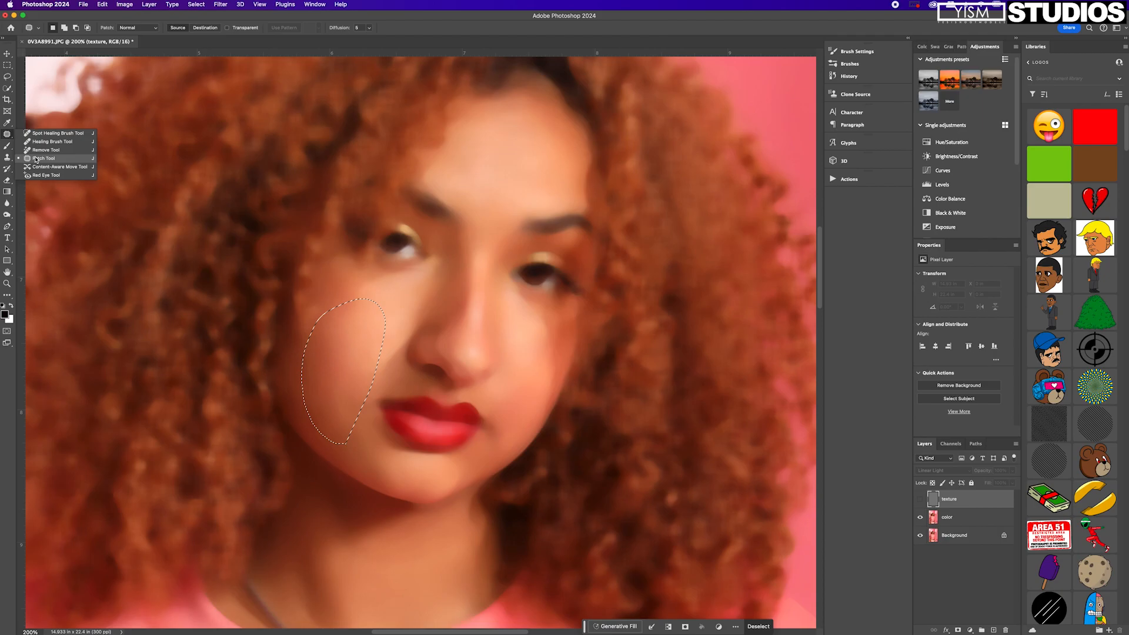
pyautogui.click(36, 159)
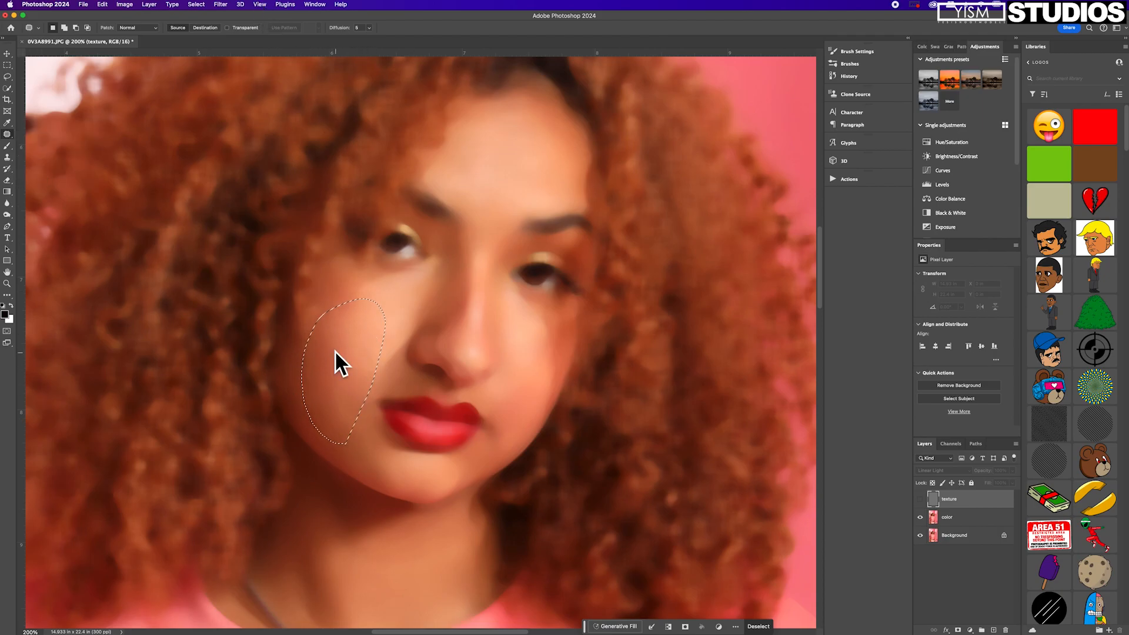
pyautogui.hotkey('alt', '[')
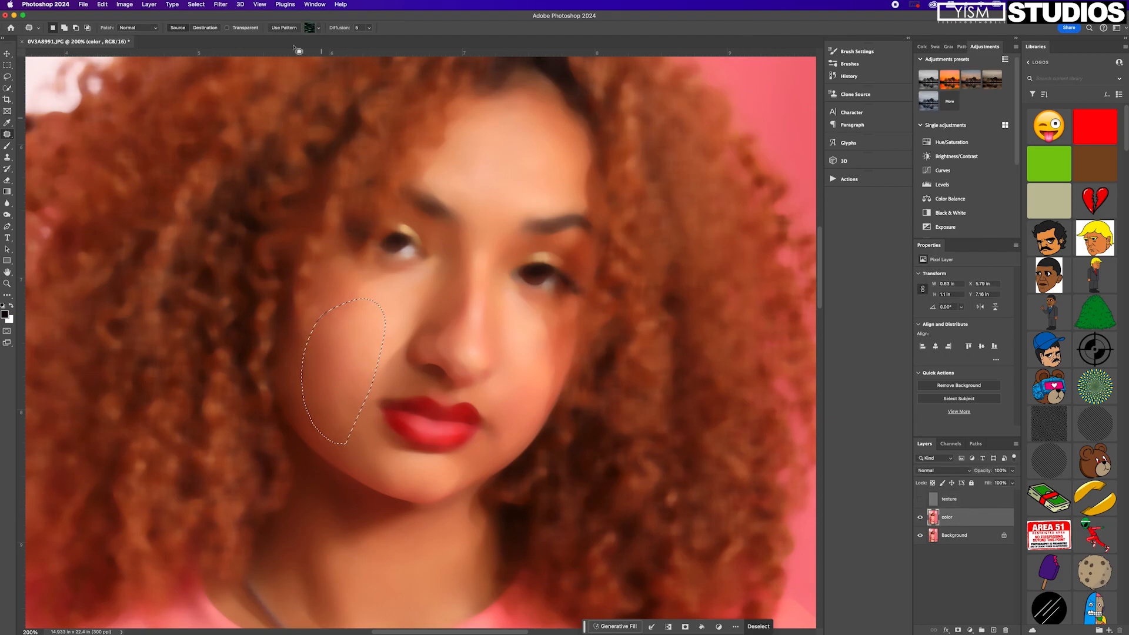
# Smooth the selected cheek with a Surface Blur of radius 9 pixels and threshold 19 levels, and repeat the filter once.
pyautogui.click(226, 6)
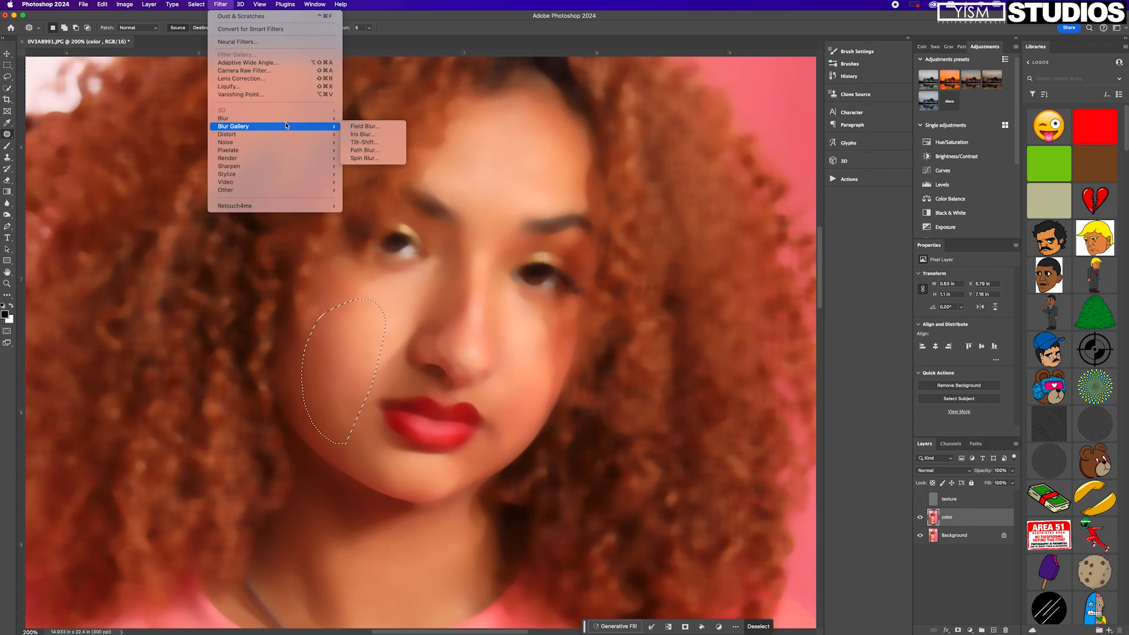
pyautogui.moveTo(295, 120)
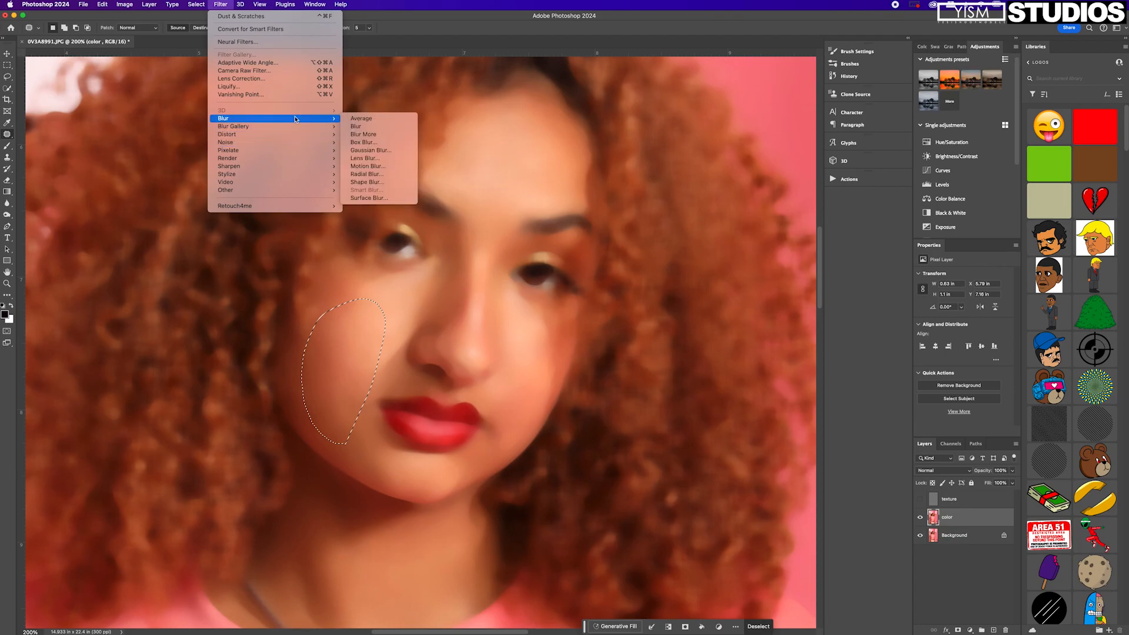
pyautogui.click(380, 201)
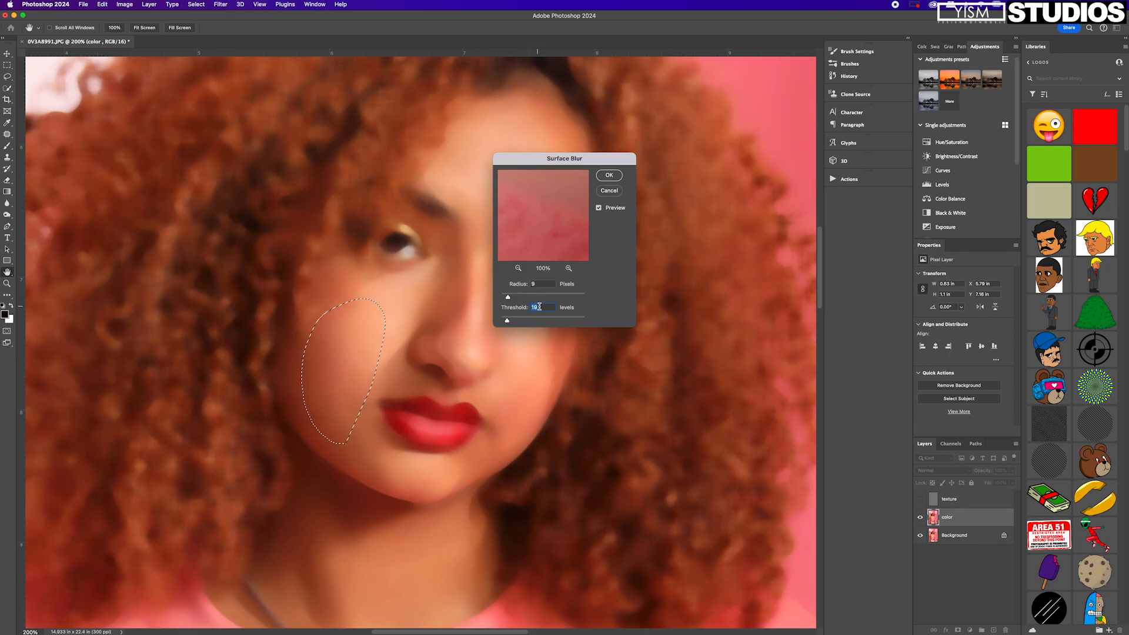
pyautogui.click(613, 180)
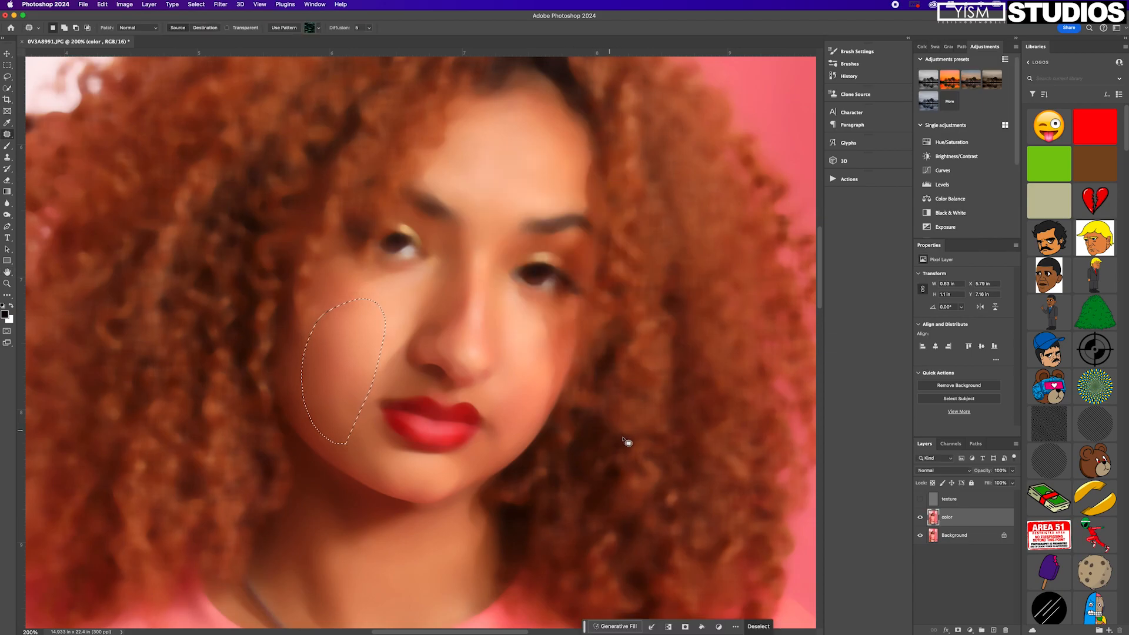
pyautogui.press('ctrl+super+f')
# Outline the opposite cheek, the jaw and the area beside the nose in turn, repeating the Surface Blur, and clear the selection.
pyautogui.moveTo(558, 391)
pyautogui.mouseDown()
pyautogui.moveTo(536, 314)
pyautogui.moveTo(508, 382)
pyautogui.moveTo(527, 431)
pyautogui.mouseUp()
pyautogui.press('ctrl+super+f')
pyautogui.moveTo(304, 389)
pyautogui.mouseDown()
pyautogui.moveTo(311, 438)
pyautogui.moveTo(395, 471)
pyautogui.mouseUp()
pyautogui.press('ctrl+super+f')
pyautogui.click(220, 4)
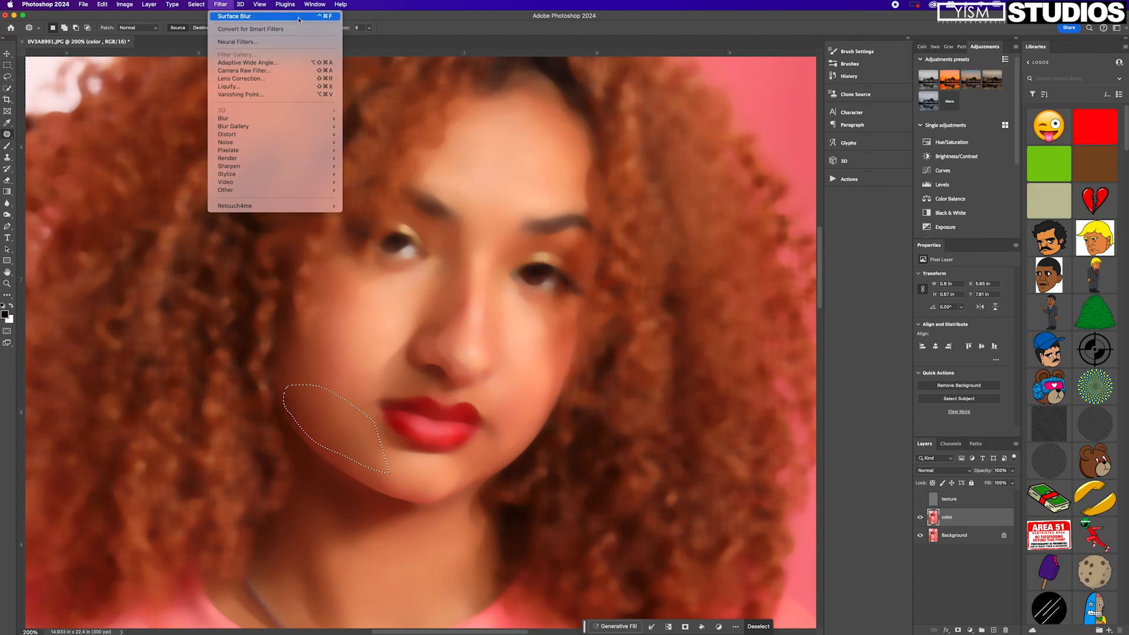
pyautogui.click(384, 334)
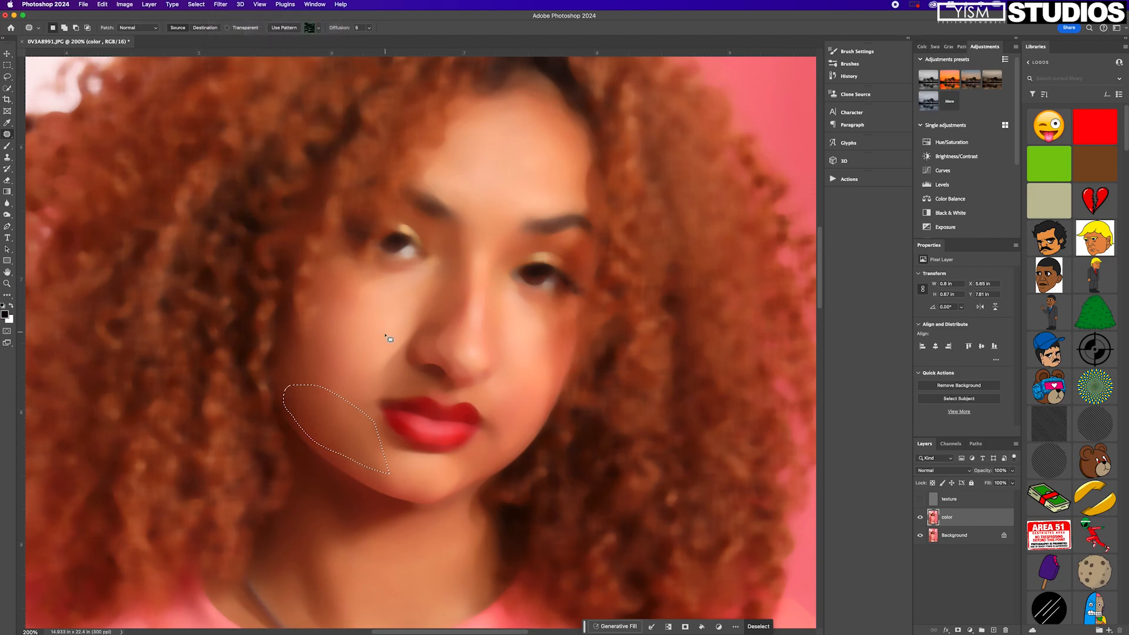
pyautogui.moveTo(374, 299)
pyautogui.mouseDown()
pyautogui.moveTo(392, 382)
pyautogui.moveTo(412, 344)
pyautogui.mouseUp()
pyautogui.press('super+d')
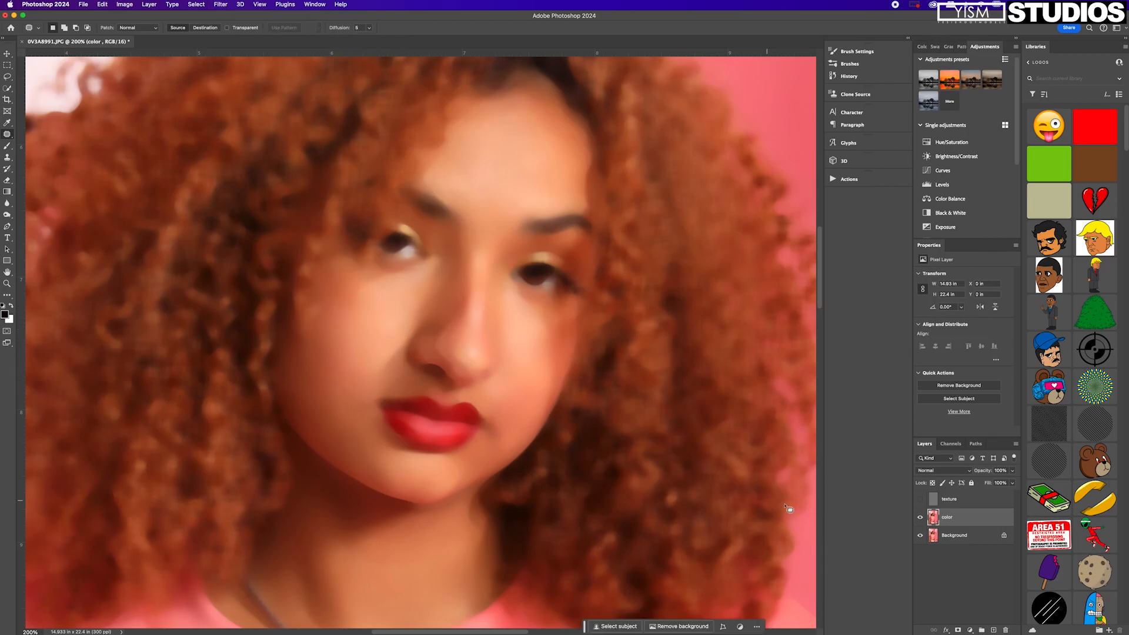
# Show the texture layer again and check the smoothed skin in the wider portrait.
pyautogui.click(920, 499)
pyautogui.scroll(-5, 353, 373)
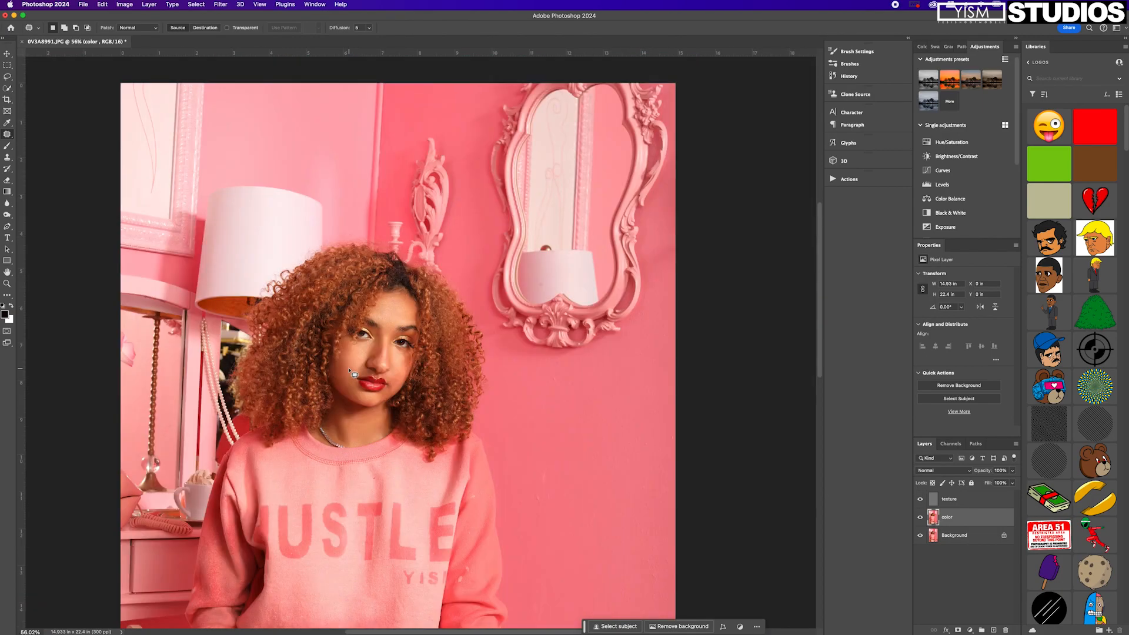
pyautogui.scroll(-3, 373, 407)
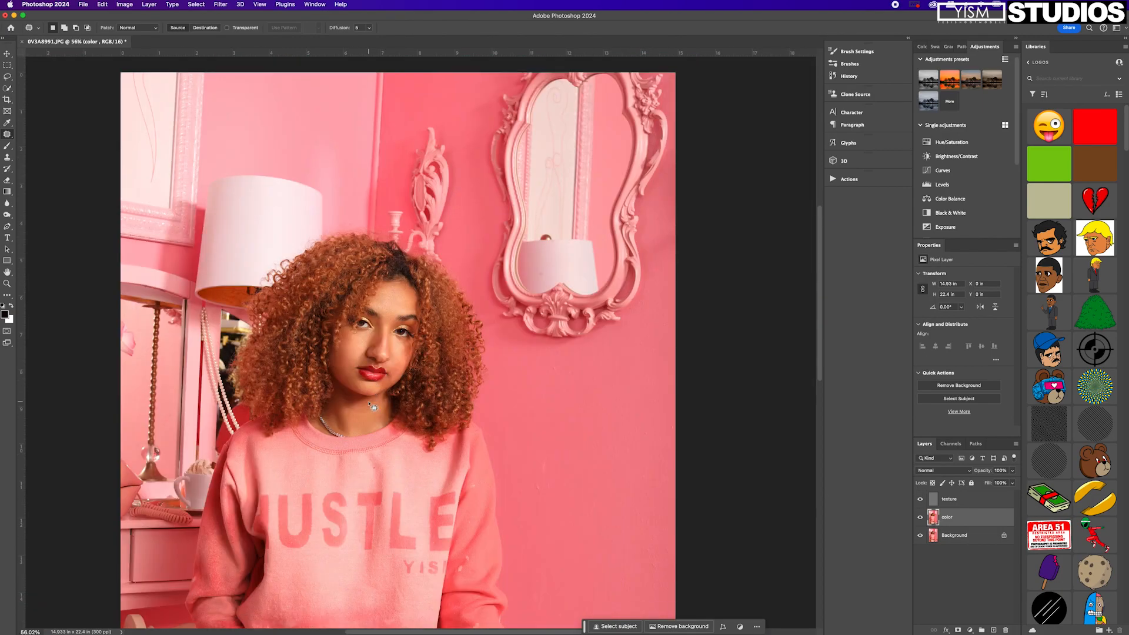